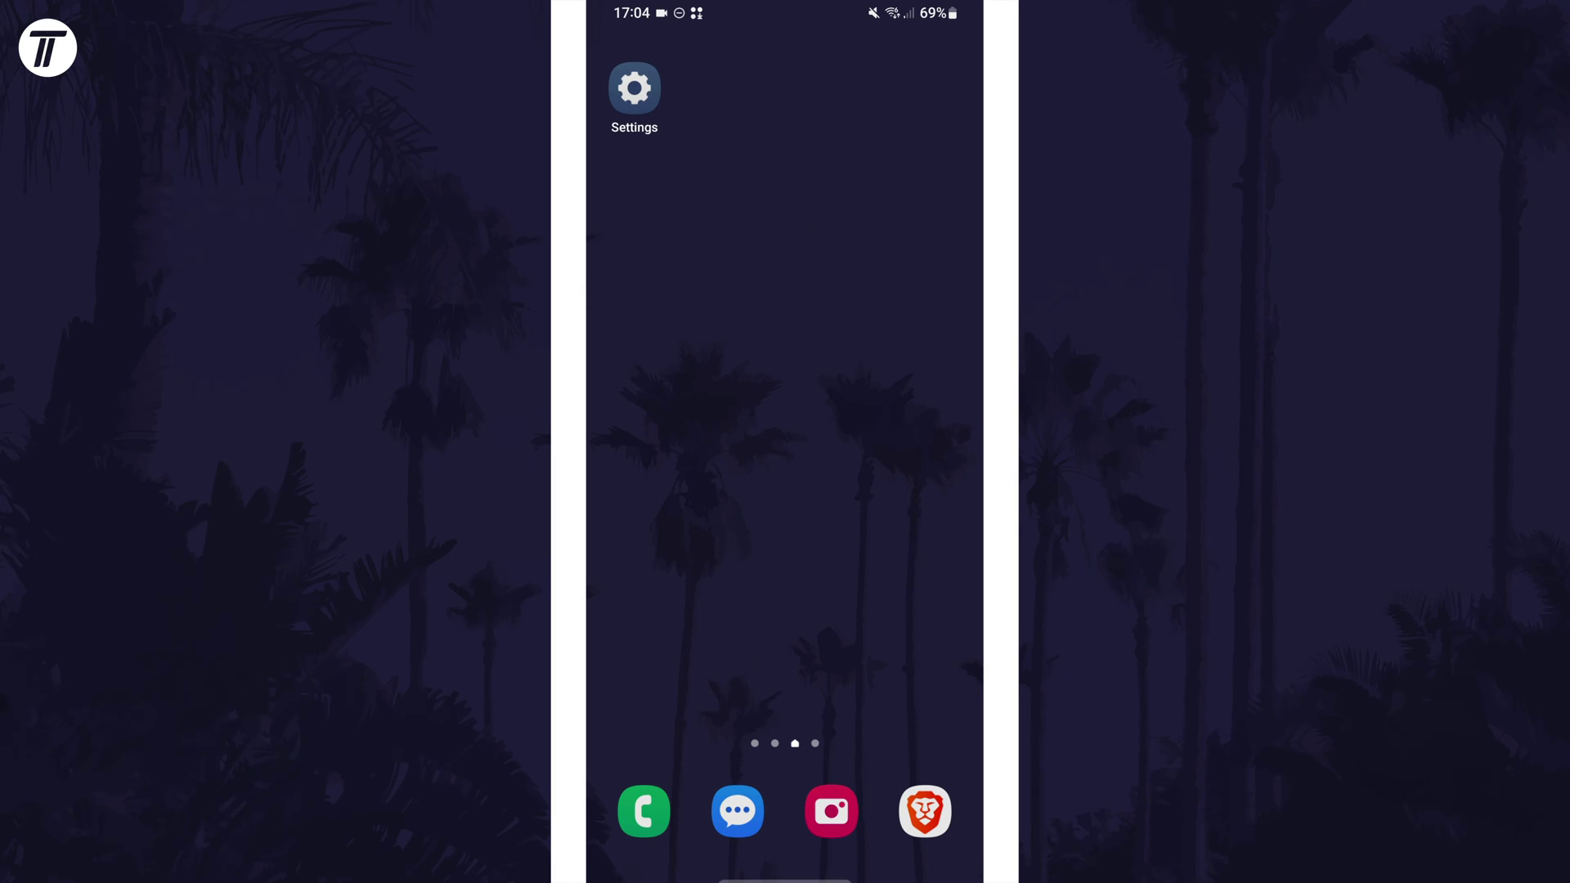
Go from Settings to the Battery and device care page.
{"action": "left_click", "coordinate": [633, 88]}
{"action": "scroll", "coordinate": [785, 553], "scroll_direction": "down", "scroll_amount": 10}
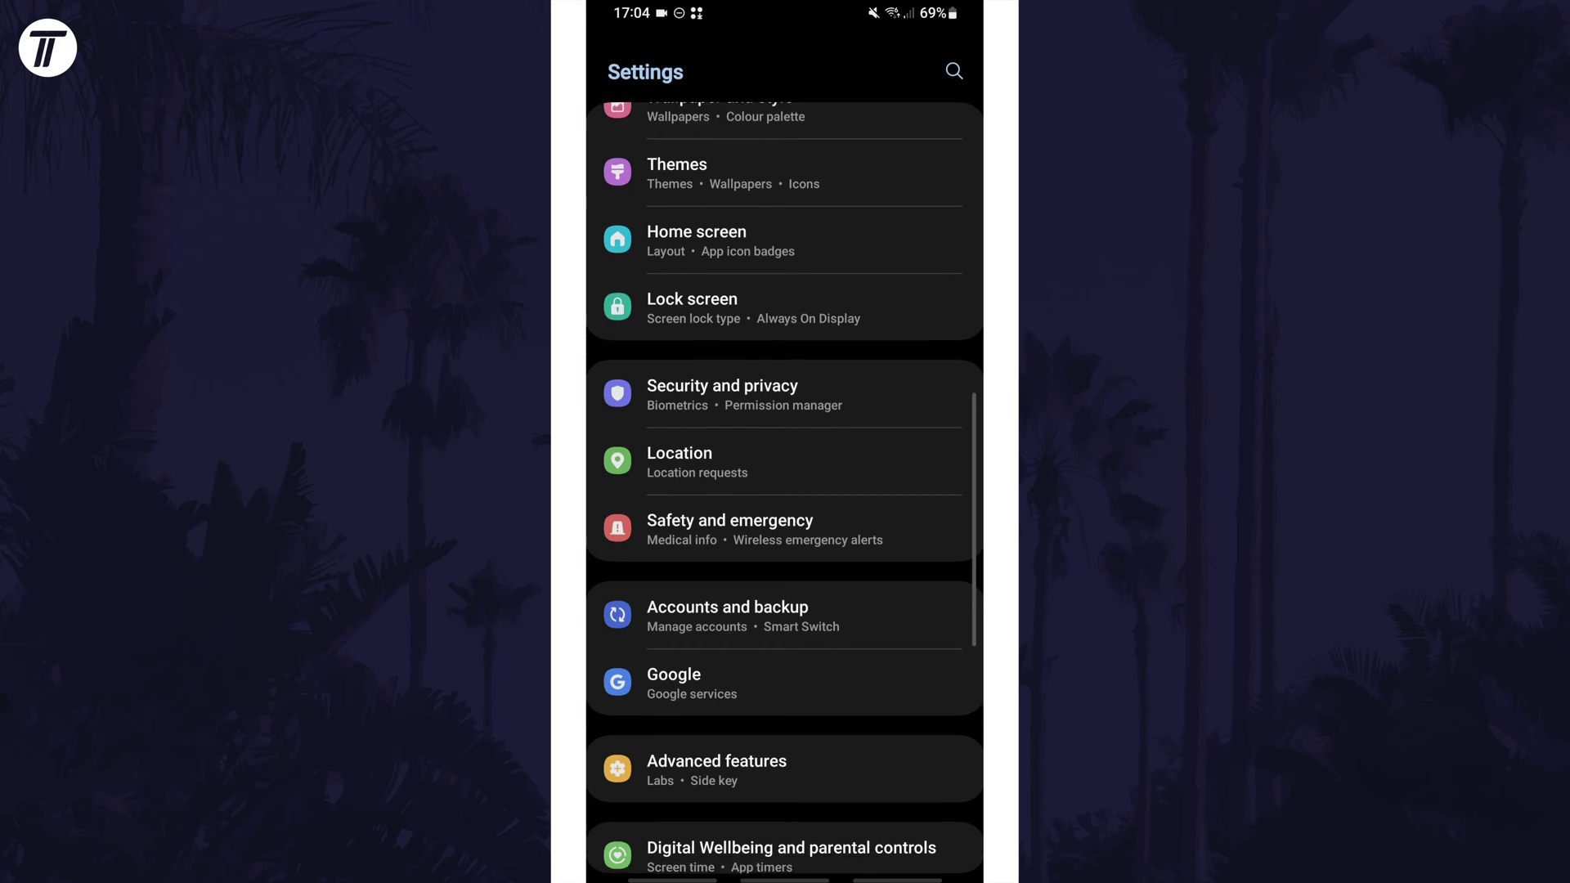
{"action": "scroll", "coordinate": [785, 490], "scroll_direction": "down", "scroll_amount": 1}
{"action": "left_click", "coordinate": [734, 632]}
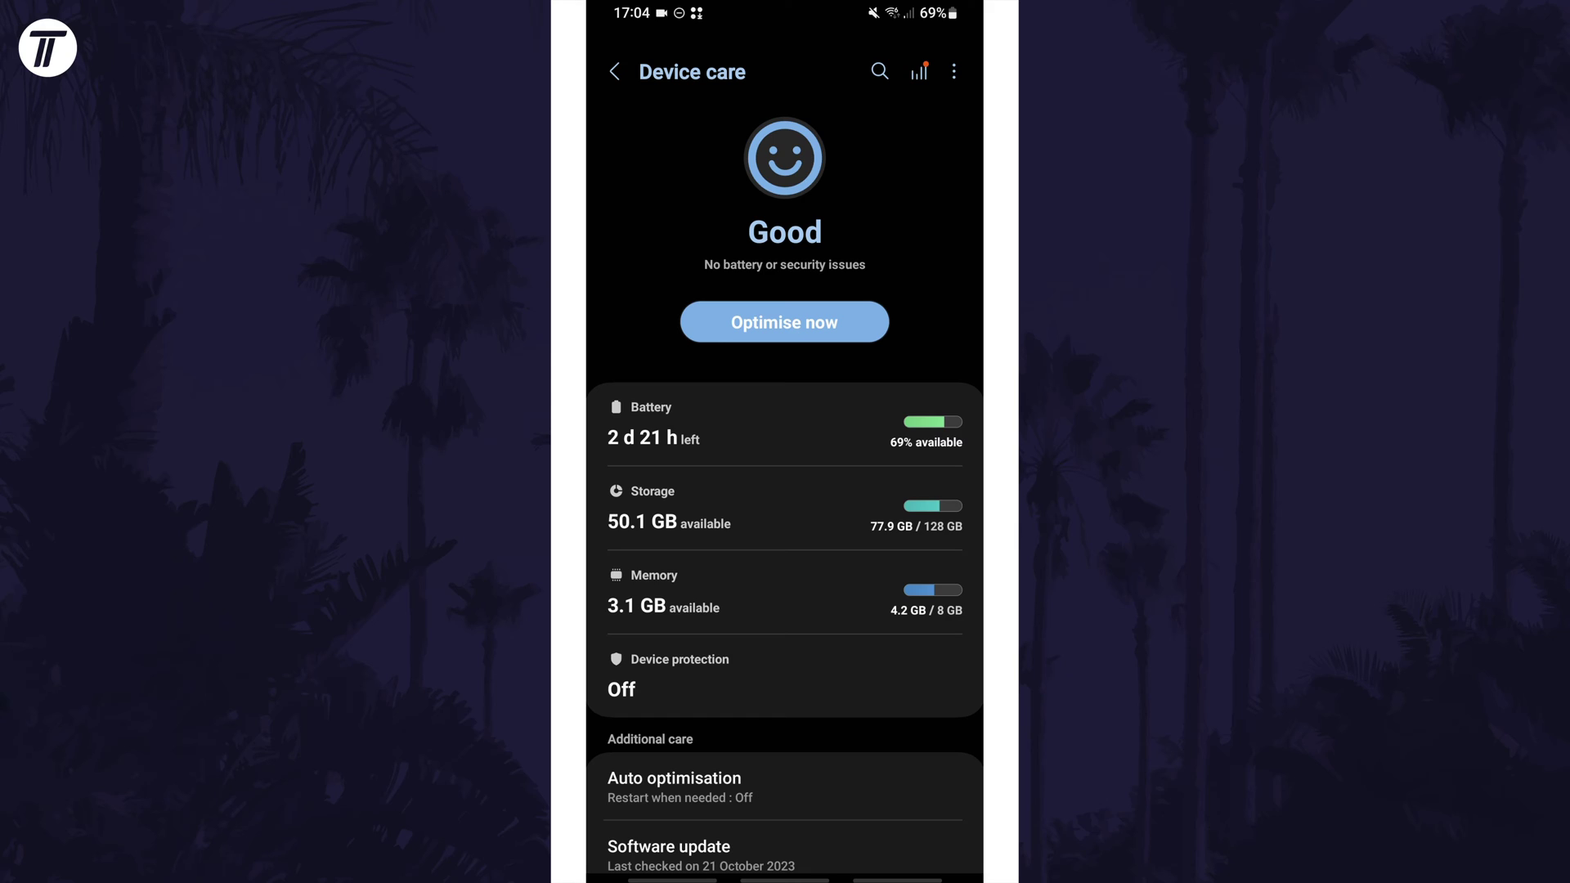
Select the Memory row to view RAM usage against the 8 GB total.
{"action": "left_click", "coordinate": [847, 593]}
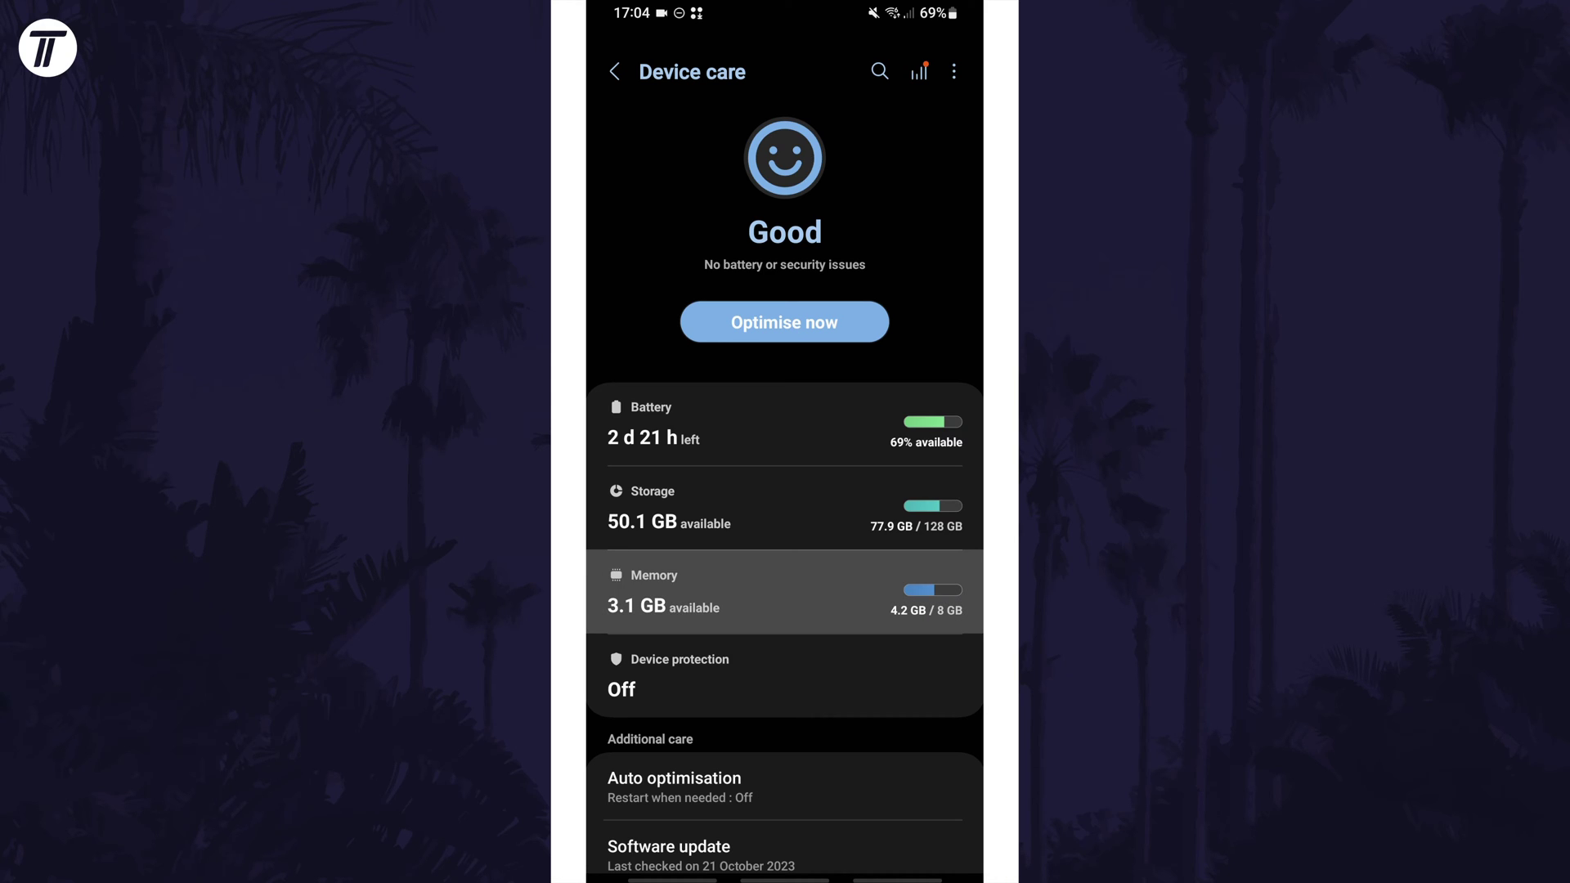